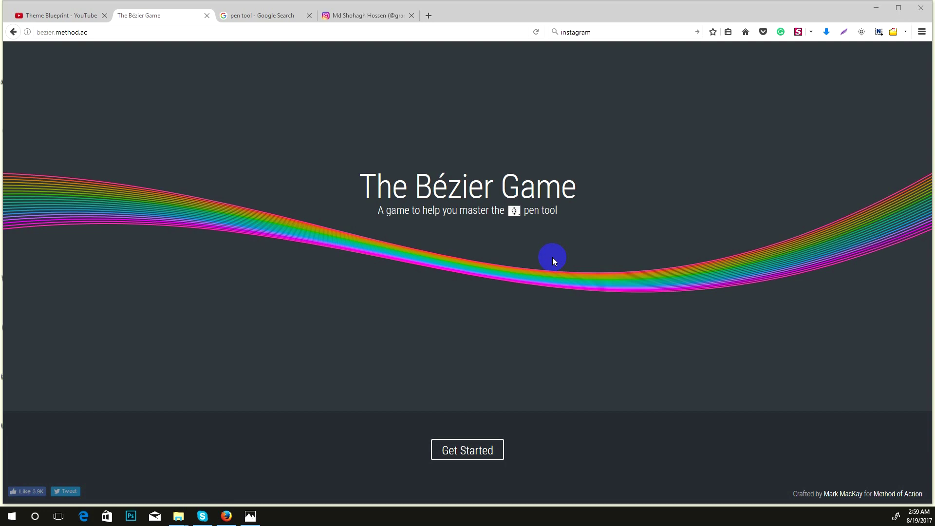
Step: Close the Instagram profile tab, keeping the Bézier Game, YouTube and search tabs
click(412, 15)
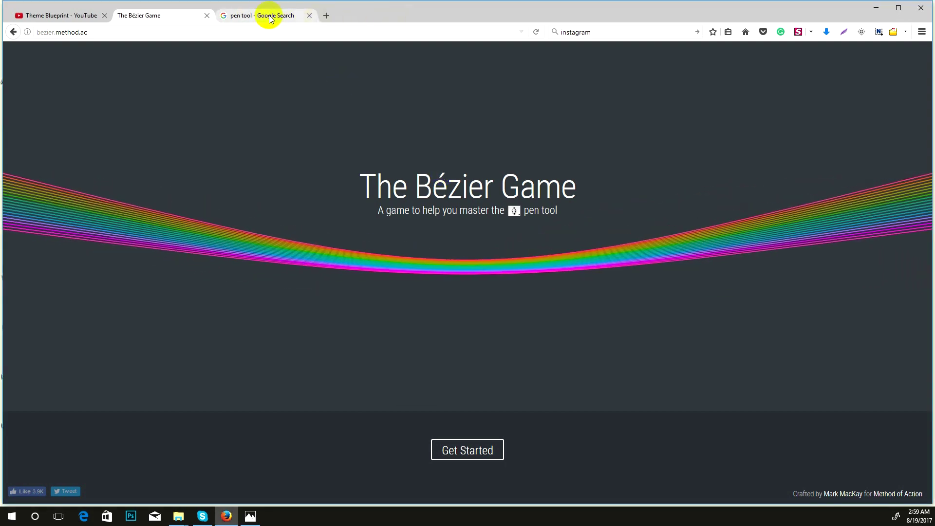
Step: Switch to the 'pen tool' Google image results and scroll through the thumbnails
click(269, 19)
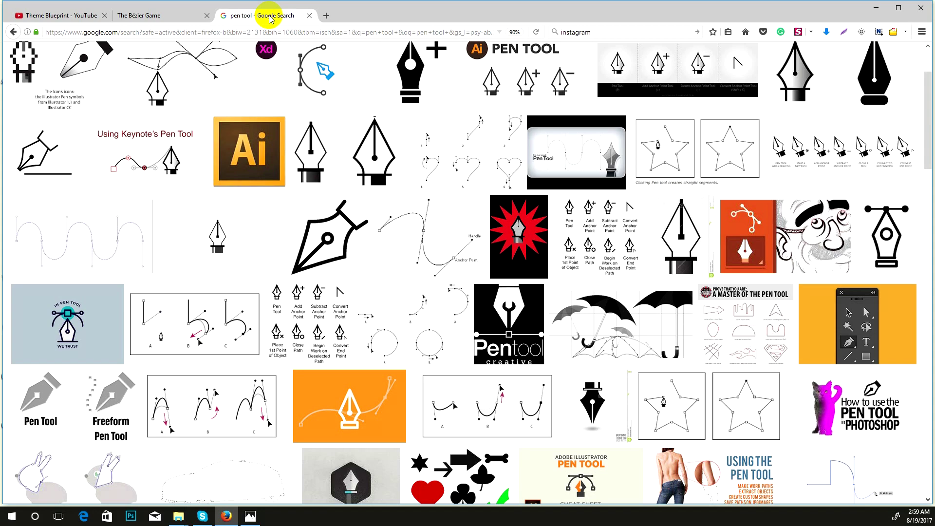
scroll(539, 236, up, 2)
scroll(539, 236, down, 15)
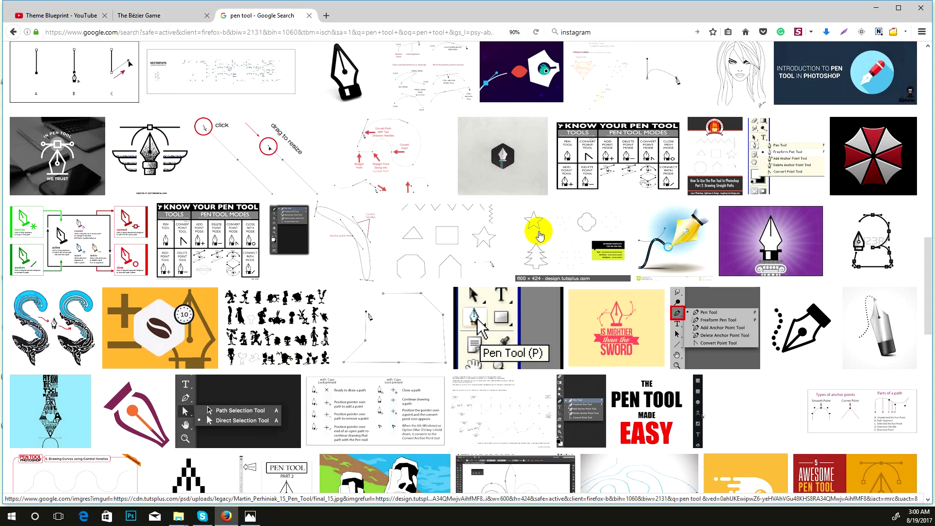
Step: Return to The Bézier Game tab and begin its first tutorial stage
click(152, 18)
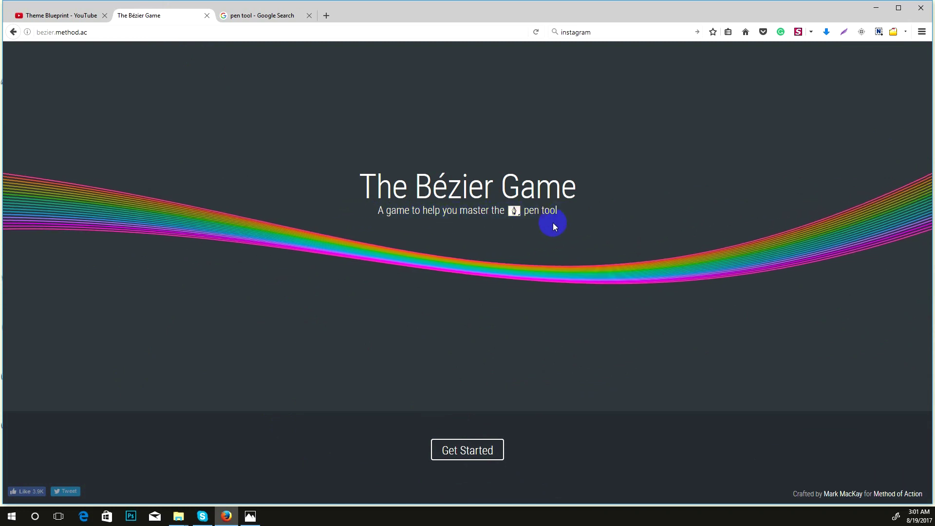
click(470, 454)
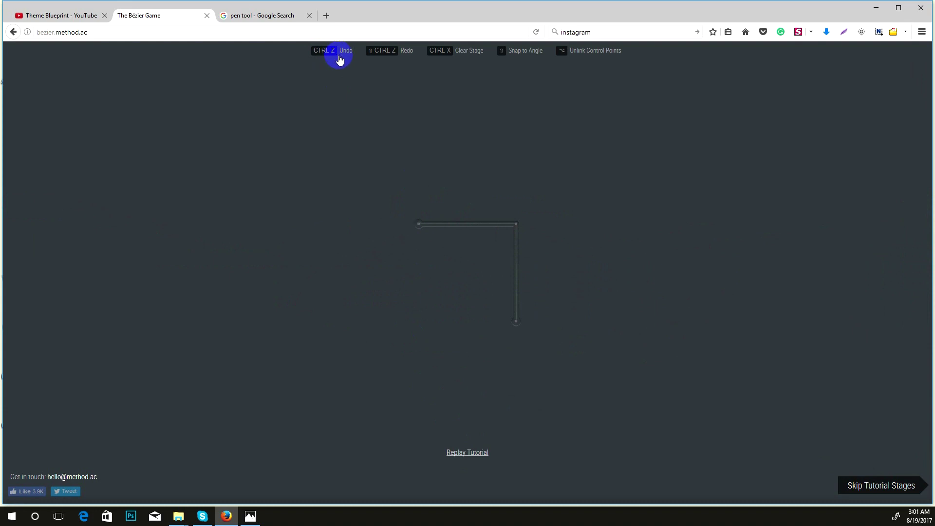
Step: Start the tutorial by going through its Get Started introduction
click(387, 57)
click(398, 58)
click(431, 57)
click(534, 58)
click(502, 53)
click(509, 52)
click(515, 48)
click(572, 52)
Step: Trace the L-shaped path node by node to complete the first stage
click(418, 225)
click(512, 325)
click(419, 225)
click(516, 225)
click(515, 321)
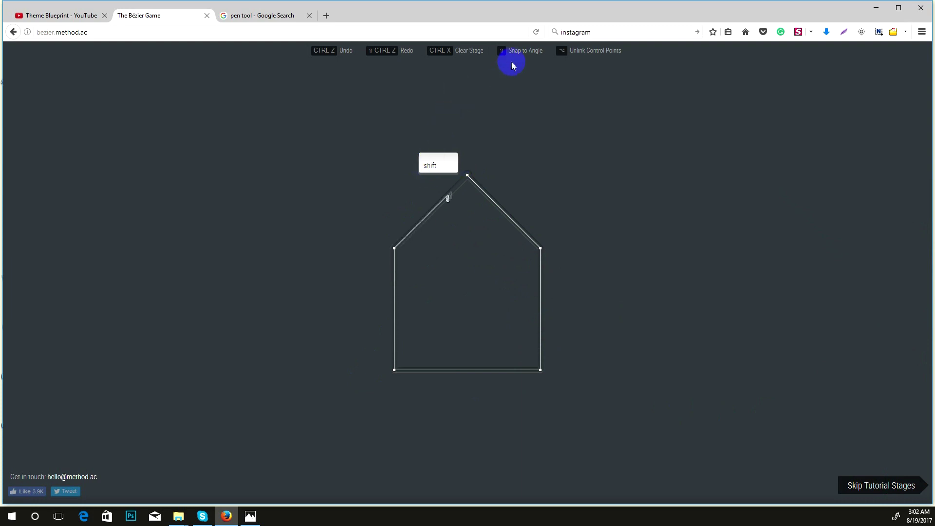
Step: Trace the house outline from its top point through its corners and close it
click(467, 175)
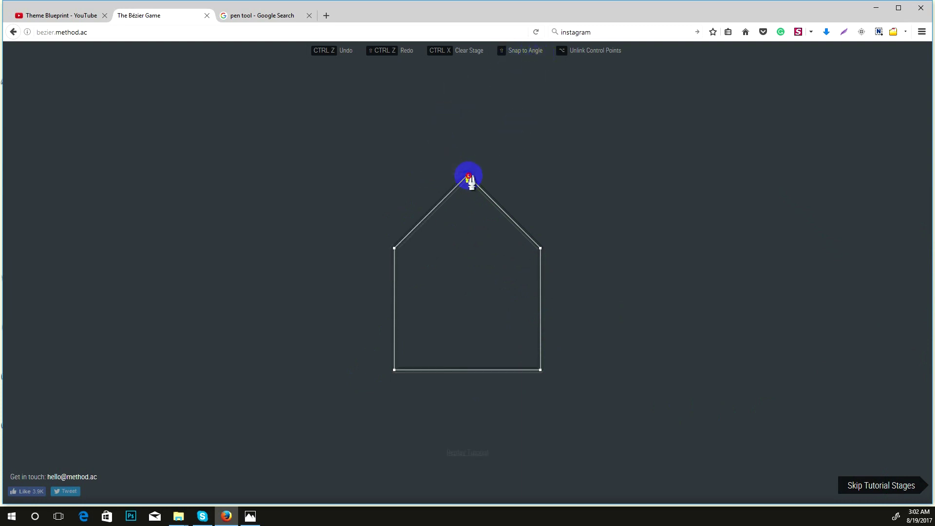
click(540, 248)
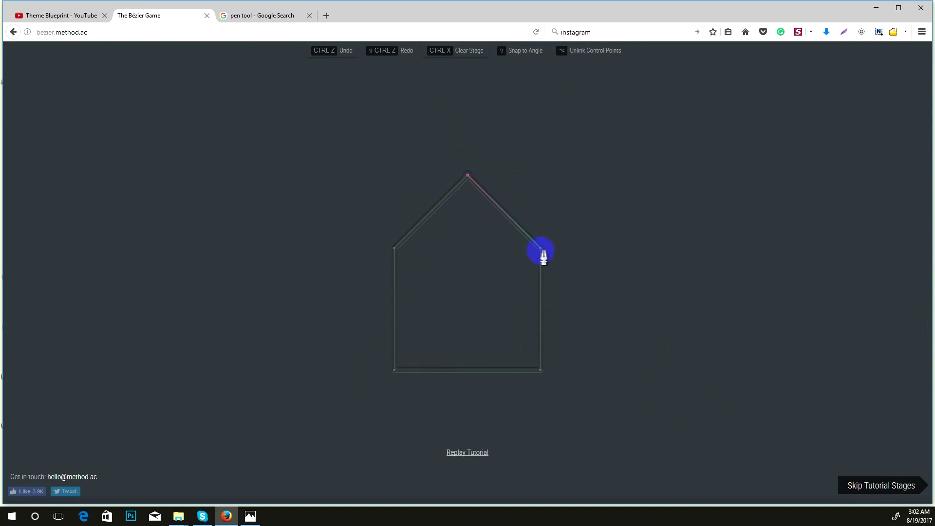
click(541, 369)
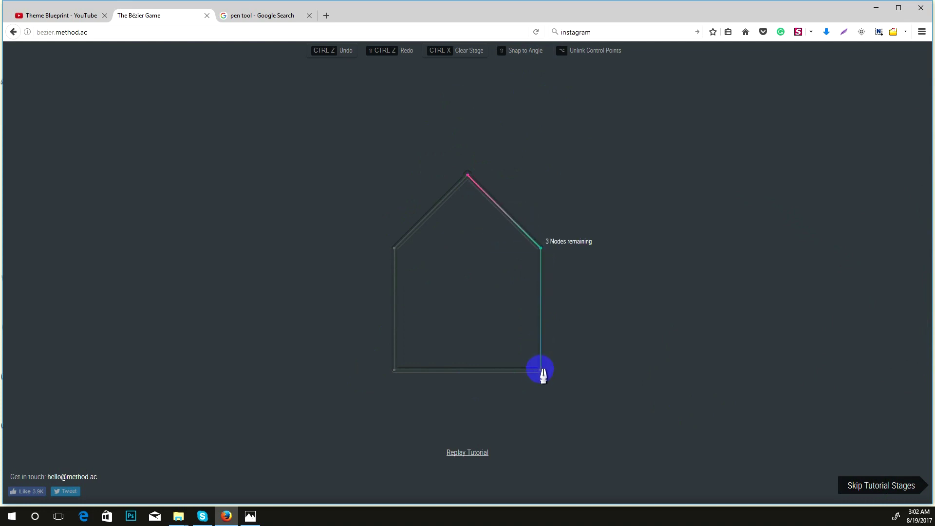
click(393, 370)
click(466, 178)
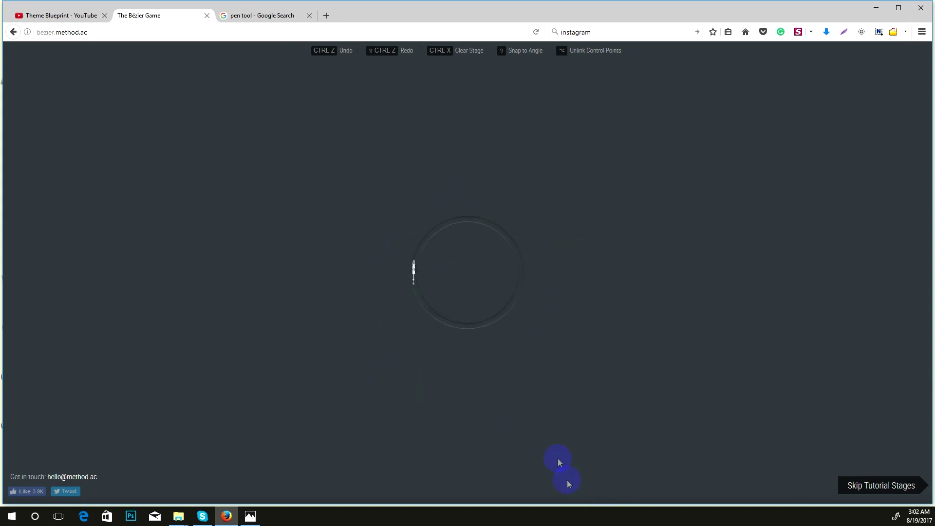
Step: Place smooth nodes at the circle's top, right and bottom, then close the path
drag(466, 218, 496, 219)
drag(521, 272, 521, 301)
drag(467, 326, 438, 325)
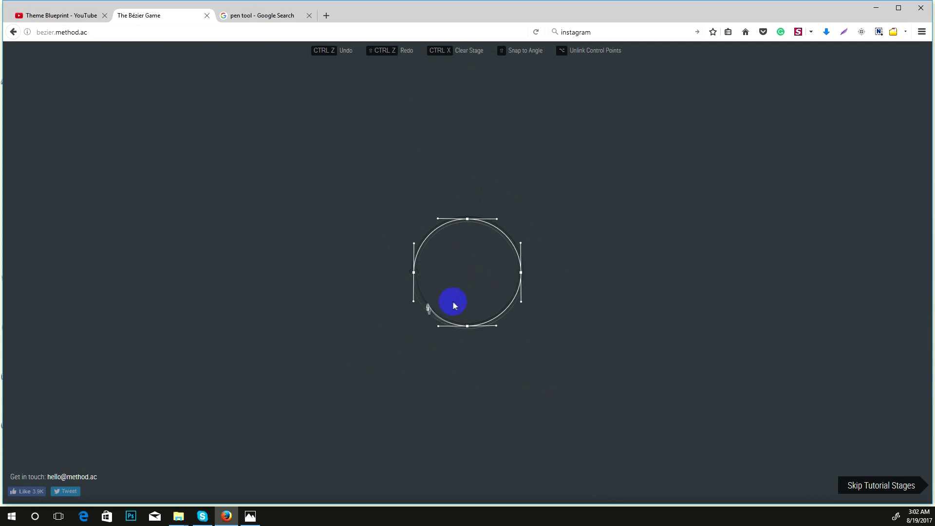
click(422, 276)
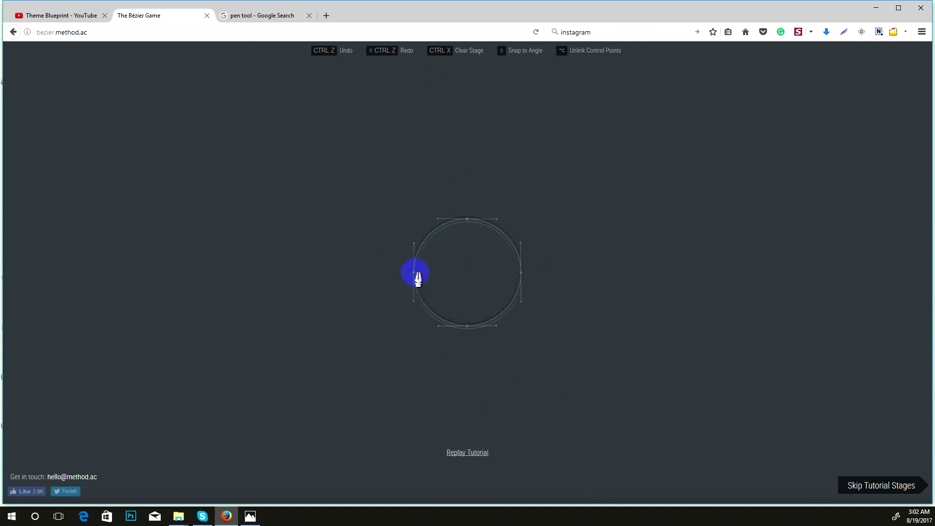
Step: Retrace the circle from its left side with smooth top, right and bottom nodes, closing at left
drag(413, 272, 413, 247)
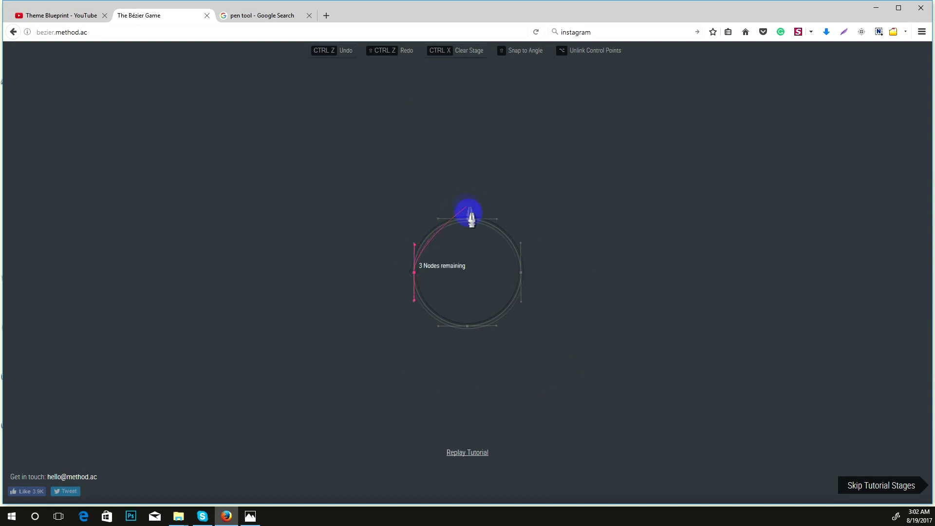
drag(468, 220, 497, 220)
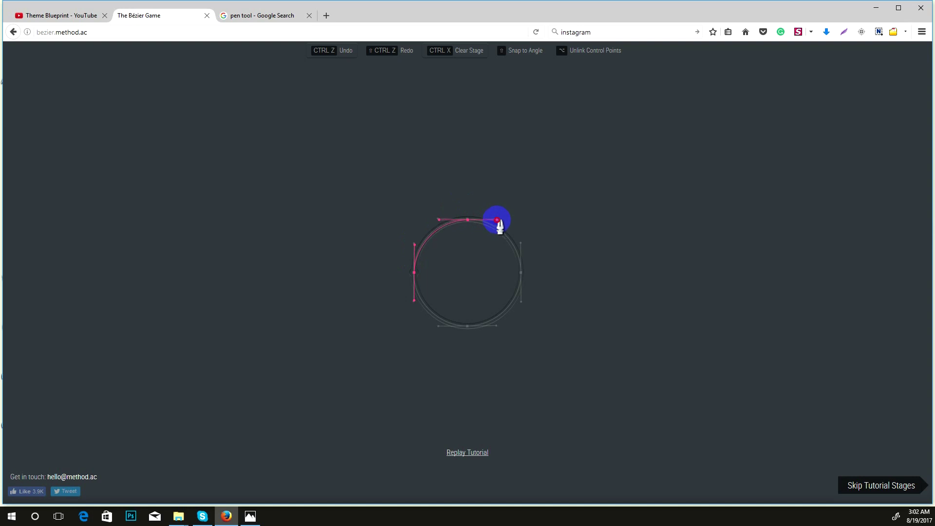
drag(521, 273, 520, 305)
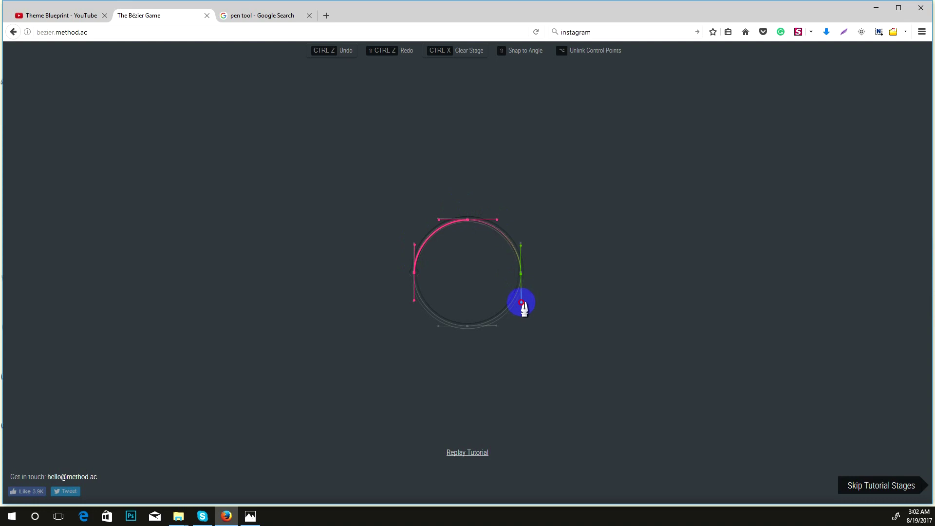
drag(522, 305, 521, 305)
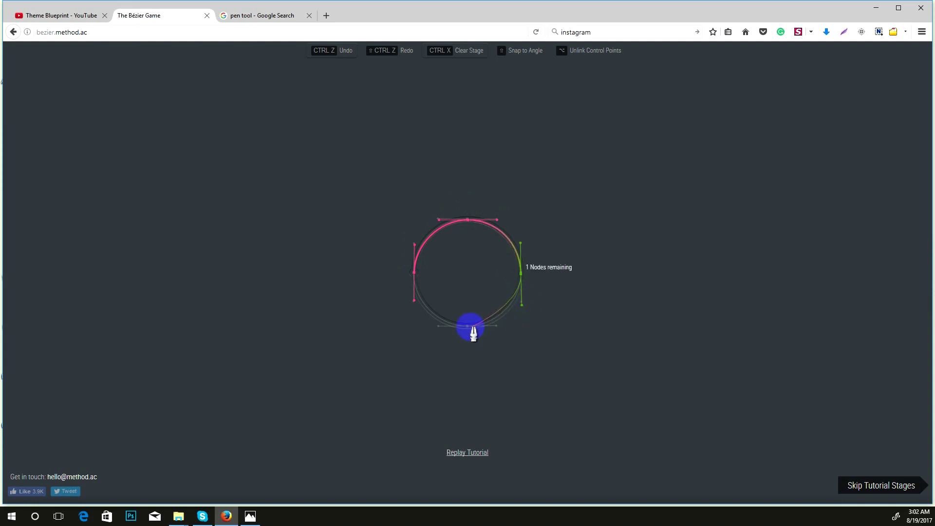
drag(468, 326, 440, 330)
drag(413, 271, 417, 272)
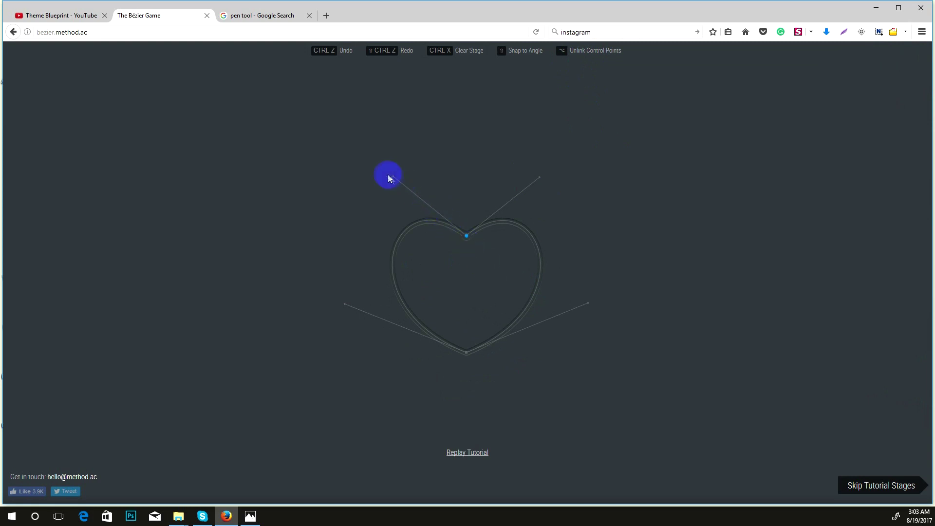
Step: Start the heart at its top dip, pulling out handles and unlinking them with Alt
click(466, 236)
drag(467, 238, 538, 295)
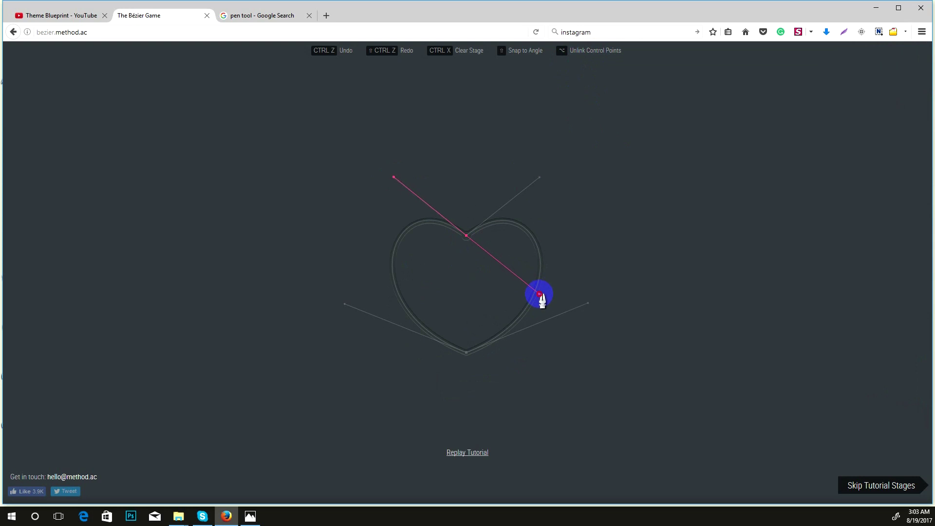
drag(541, 293, 540, 176)
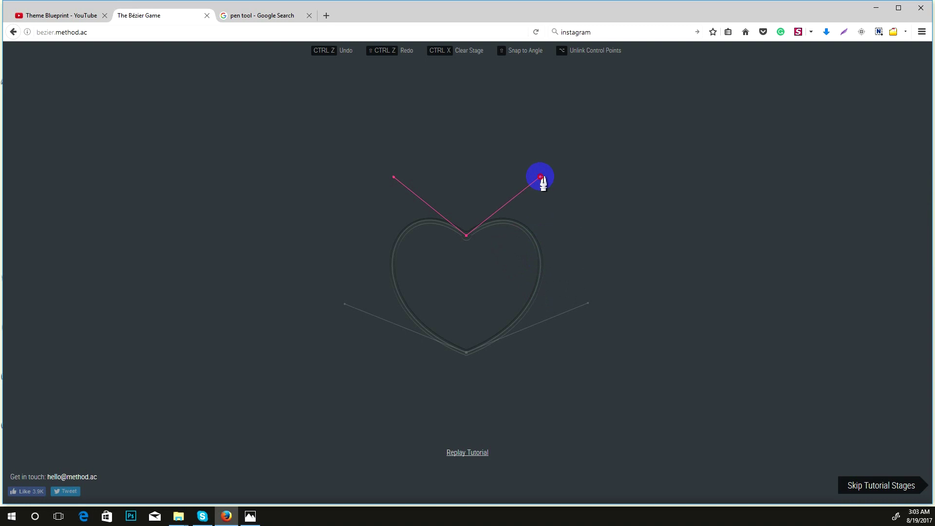
key(alt)
click(496, 314)
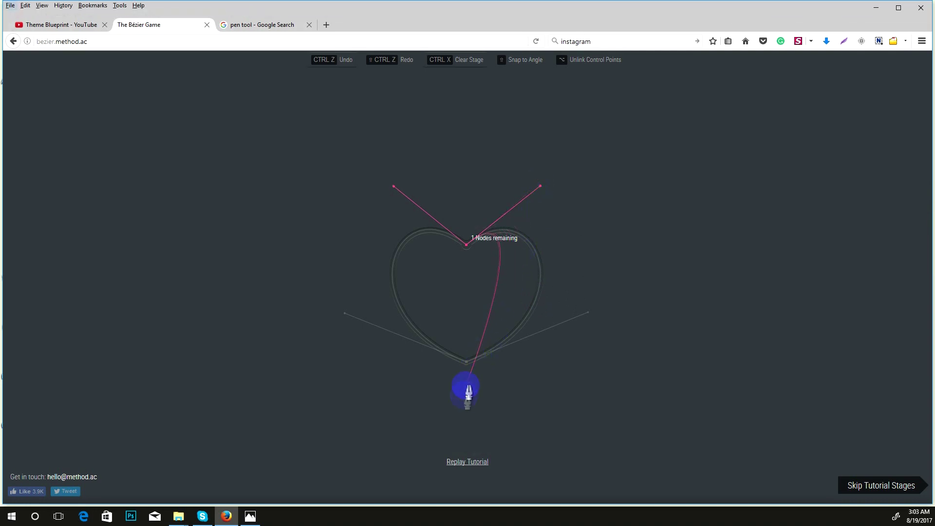
Step: Add the heart's bottom point with Alt-broken handles and close the path at the top
click(467, 362)
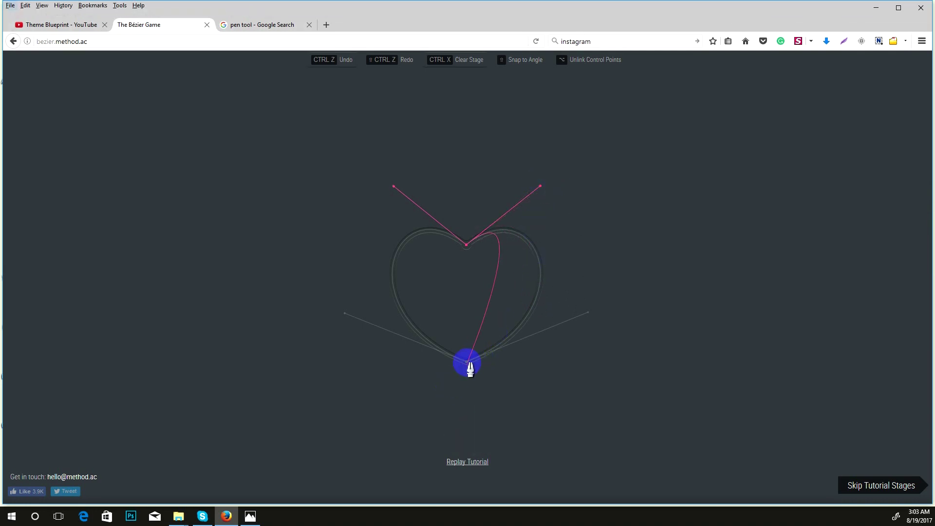
drag(467, 362, 348, 402)
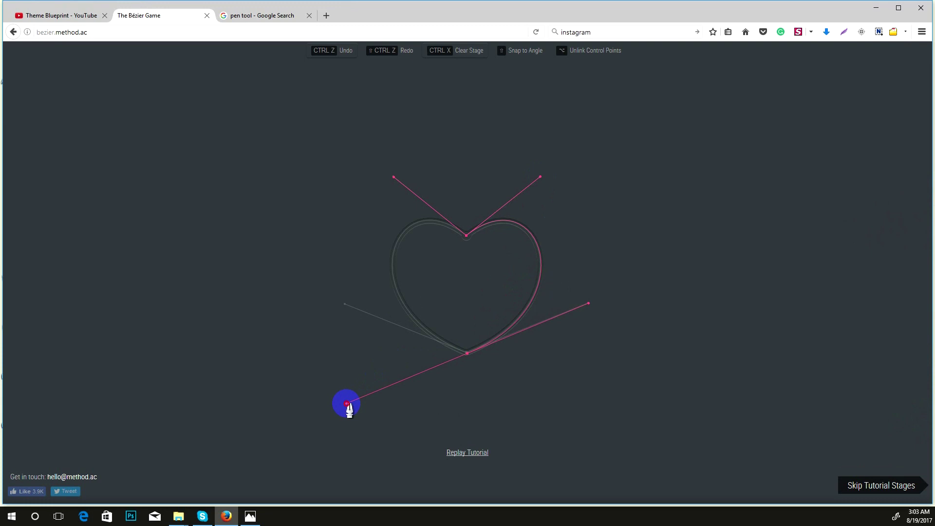
drag(348, 404, 345, 306)
key(alt)
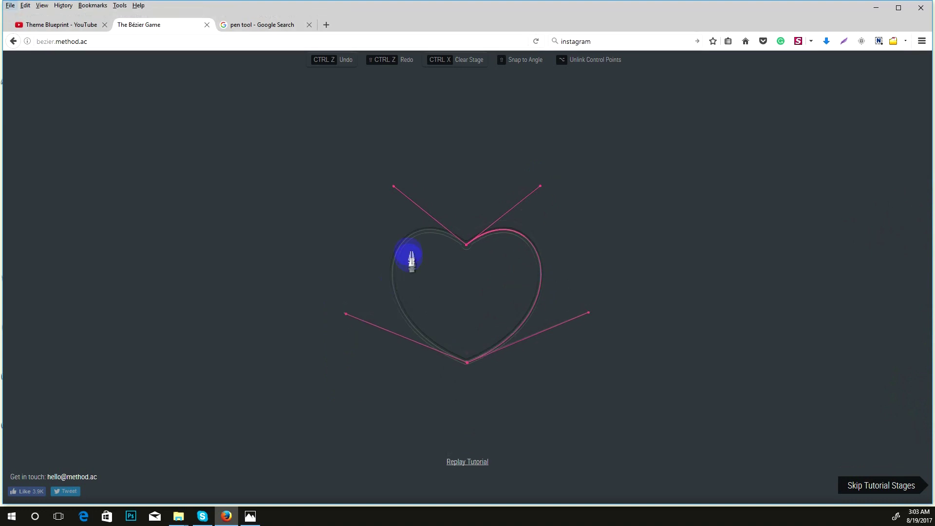
click(466, 237)
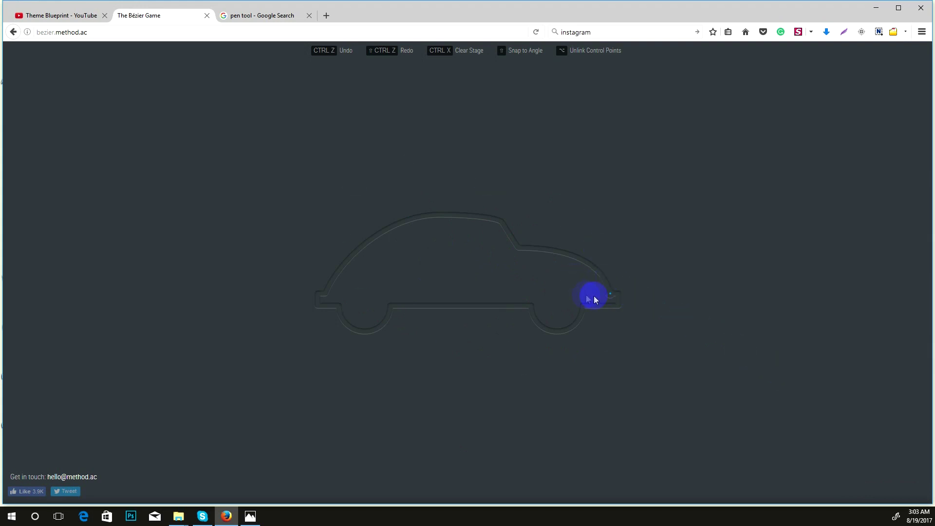
Step: Start the car at its front, tracing the bumper, front wheel arch and underside
drag(611, 294, 624, 296)
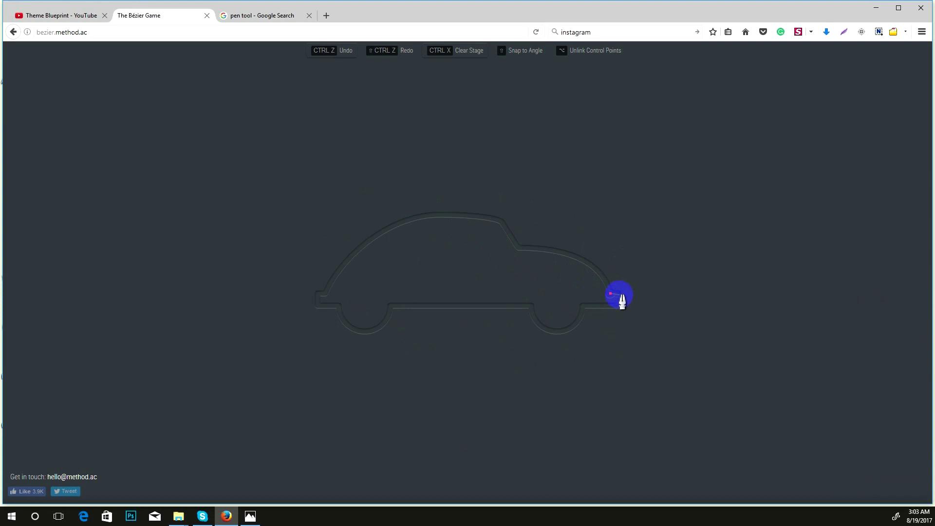
drag(619, 293, 618, 305)
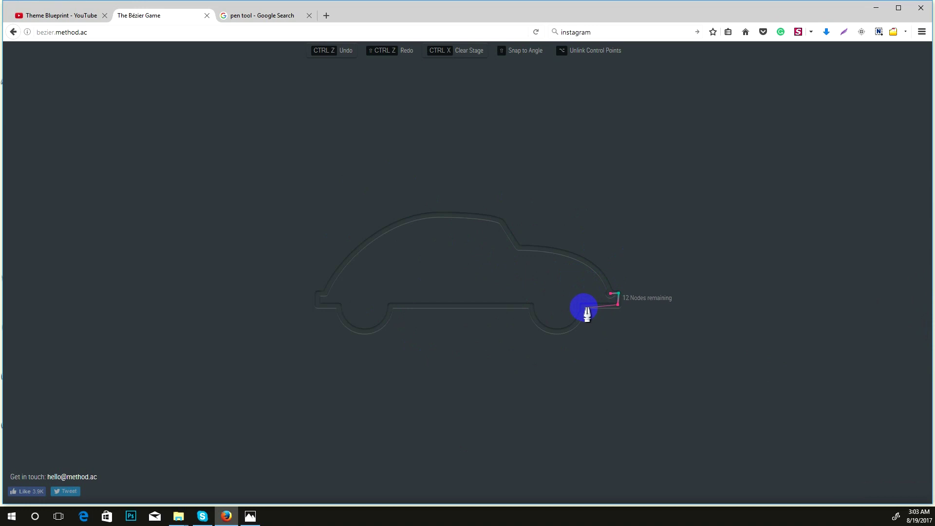
click(583, 305)
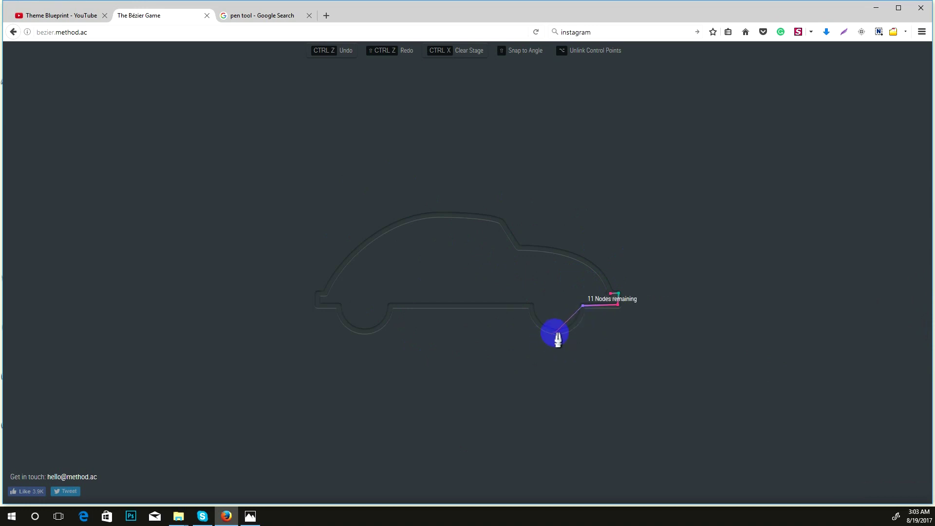
drag(556, 332, 534, 331)
click(533, 308)
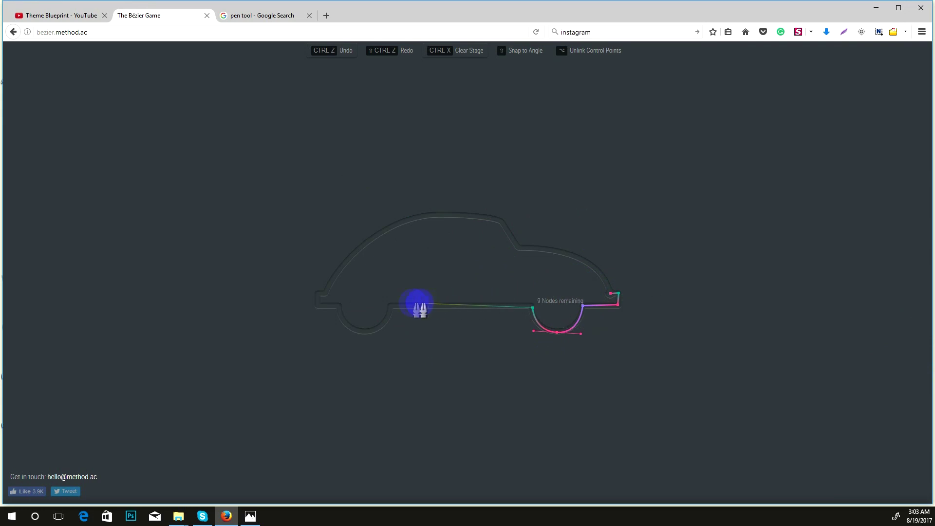
click(391, 305)
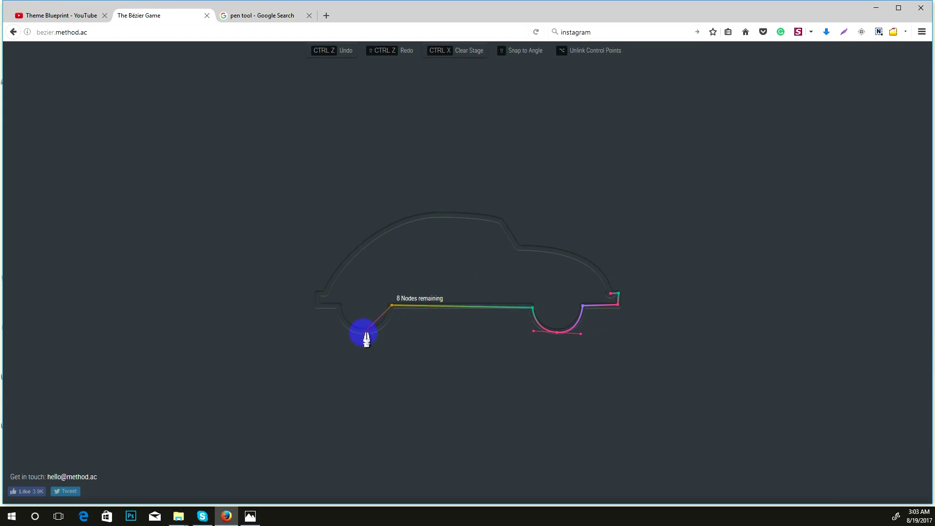
Step: Trace the rear wheel arch, left end and roof, close the car outline, and go to the airplane stage
drag(364, 331, 342, 327)
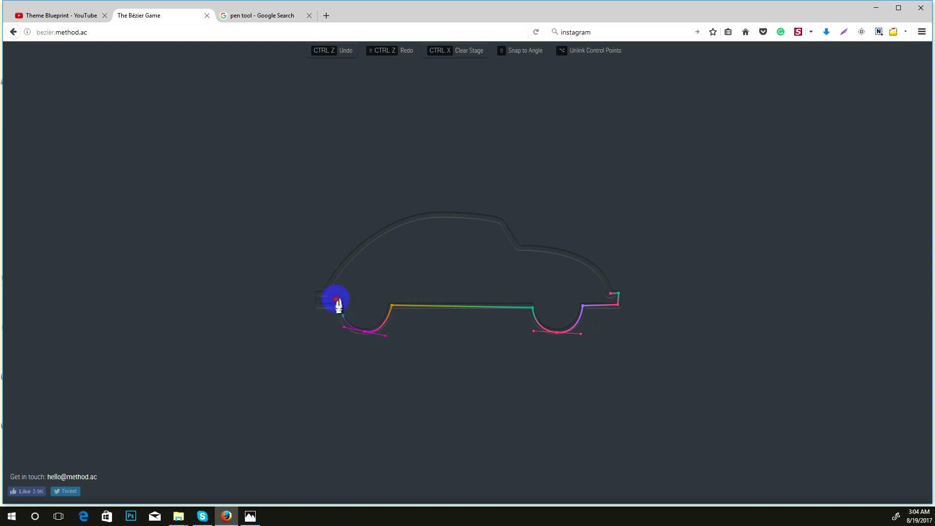
mouse_move(339, 308)
mouse_down()
mouse_move(314, 305)
mouse_move(321, 323)
mouse_move(319, 290)
mouse_move(328, 300)
mouse_up()
key(alt)
key(alt)
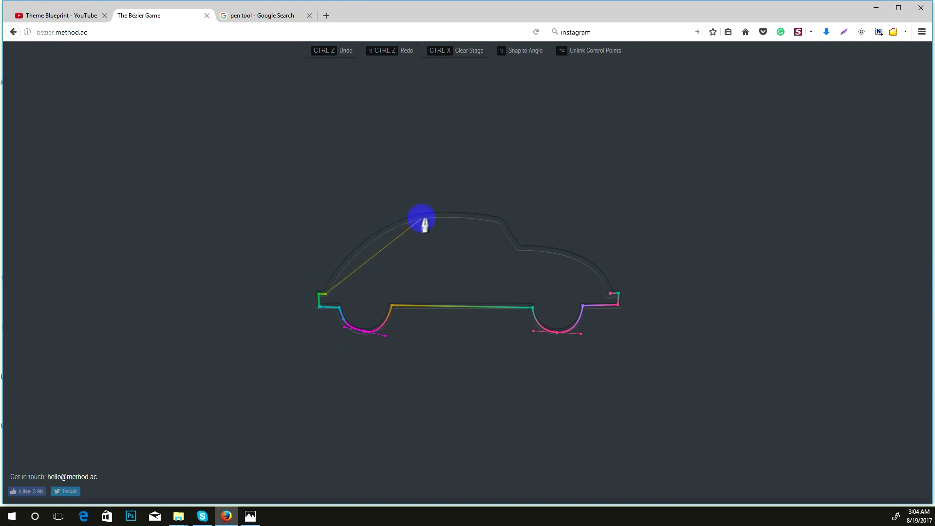
drag(427, 217, 495, 212)
key(alt)
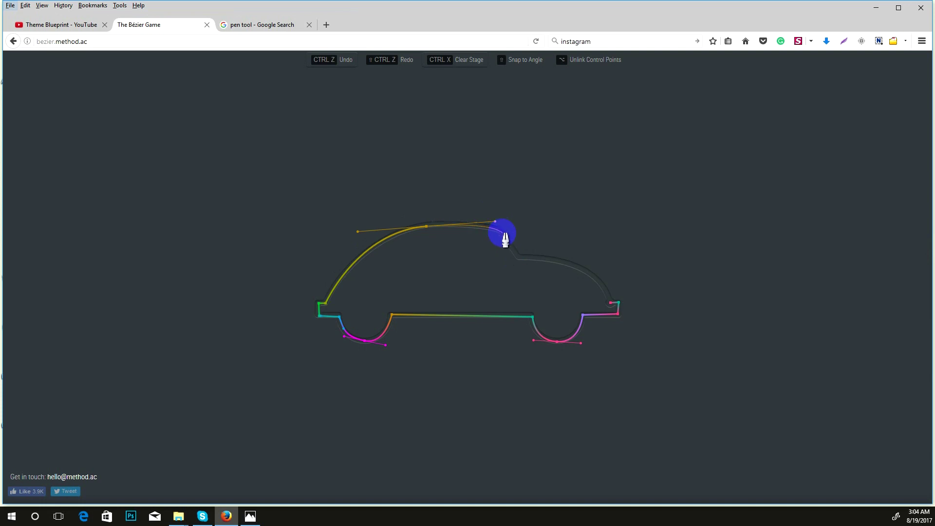
click(502, 233)
click(519, 249)
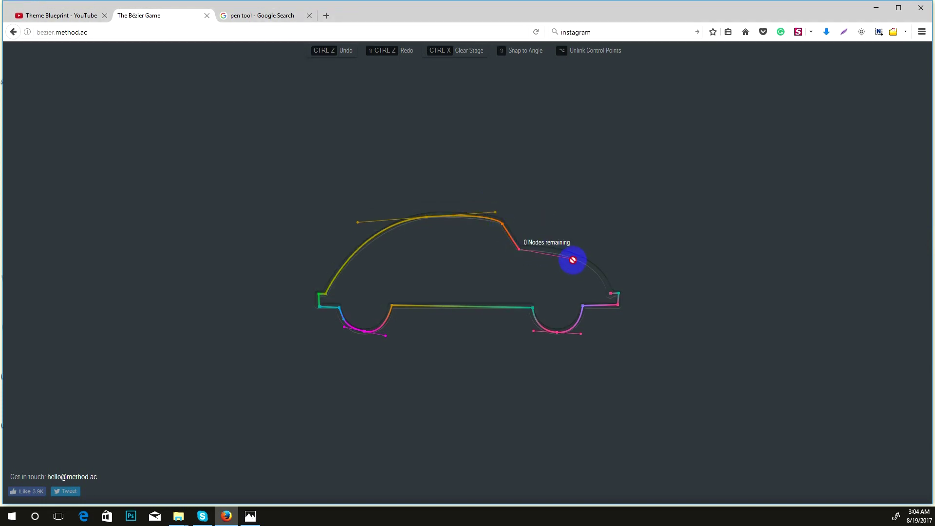
drag(612, 295, 623, 344)
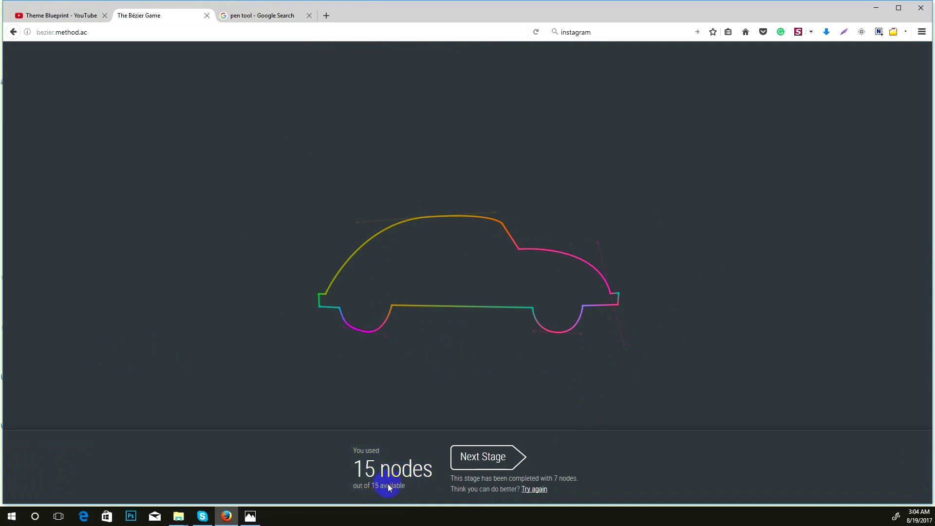
click(493, 465)
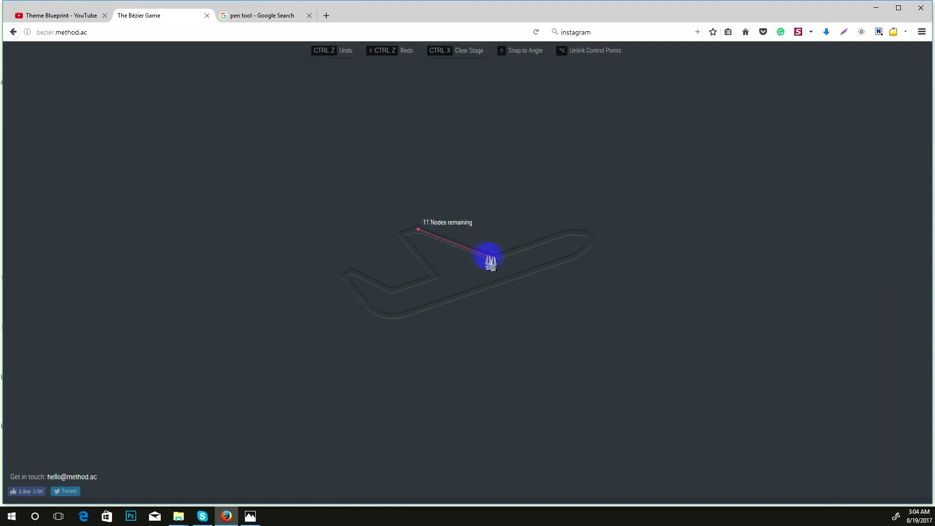
Step: Trace the airplane's upper edge and curved nose to an underside node with broken handles
click(491, 258)
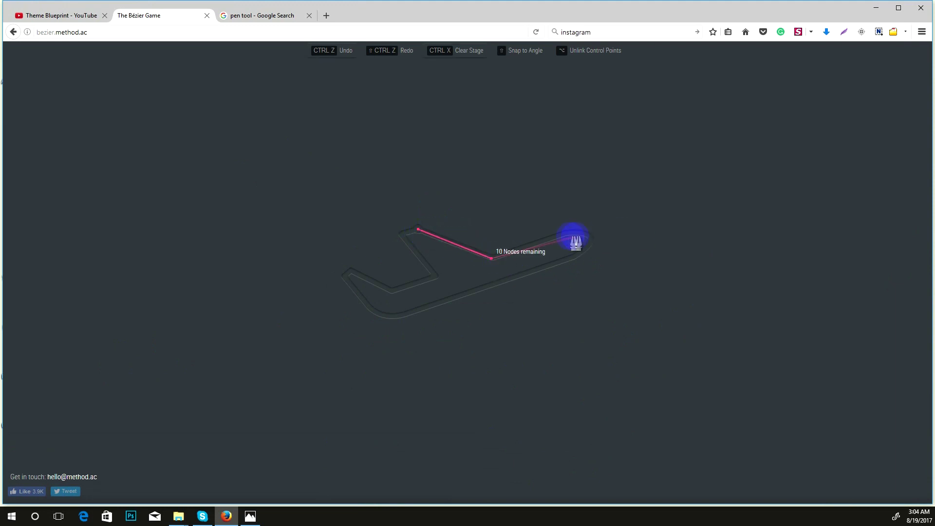
click(568, 233)
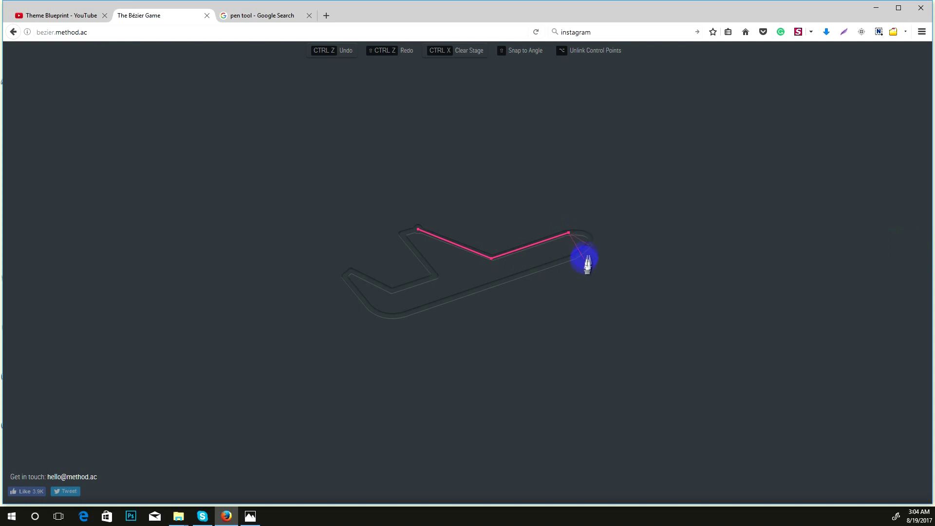
drag(578, 255, 540, 278)
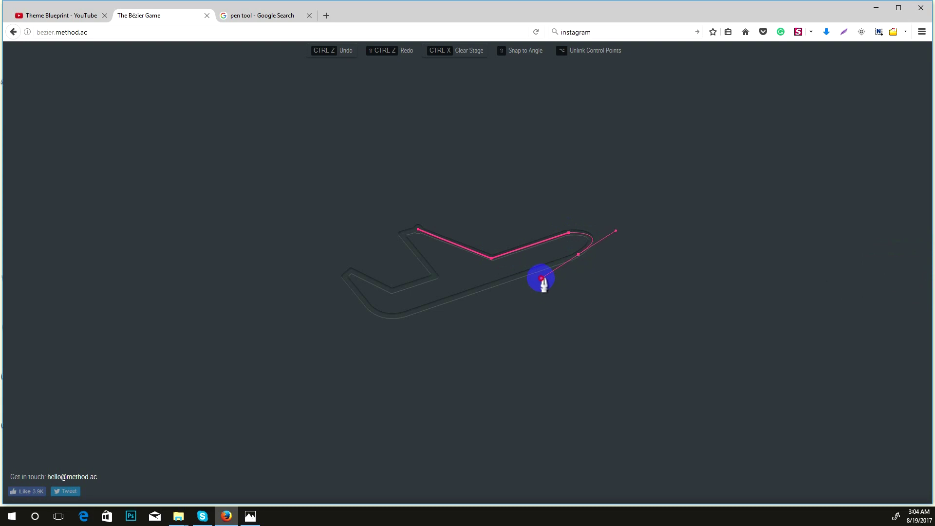
click(515, 277)
key(alt)
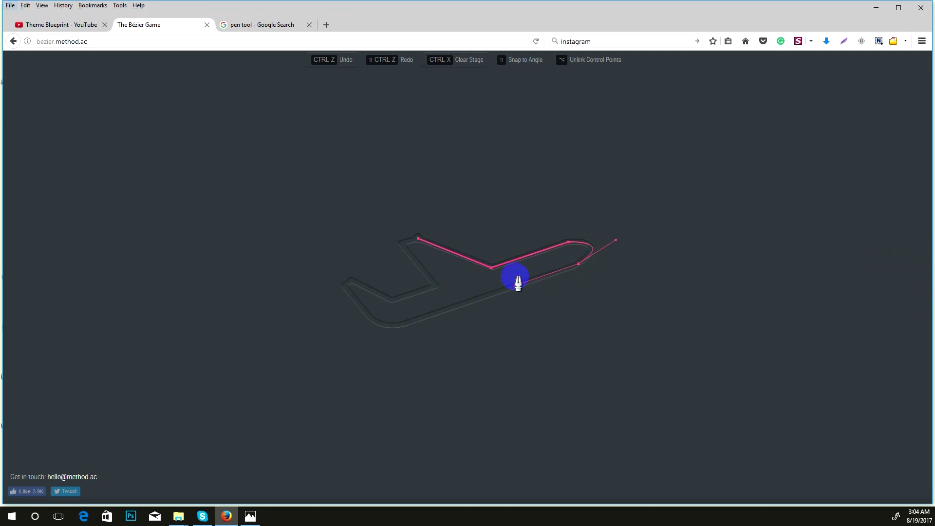
key(alt)
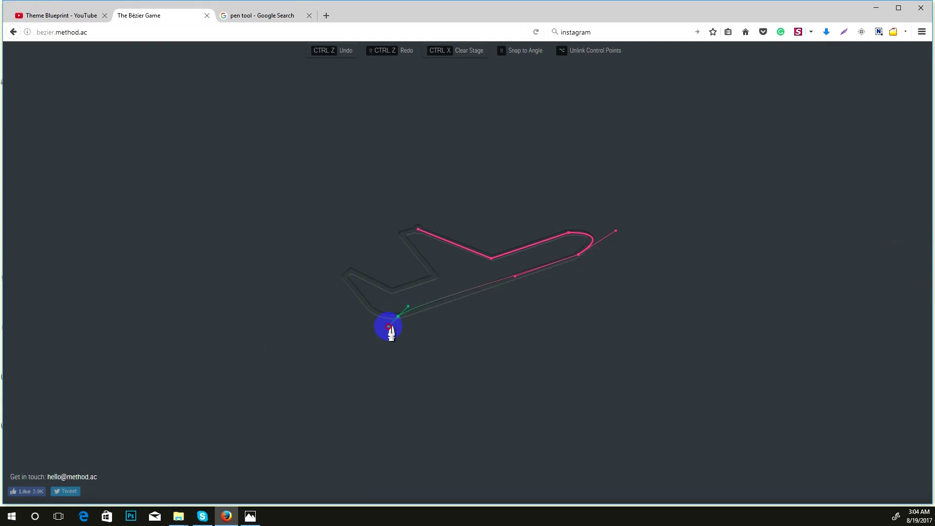
Step: Curve around the tail, add tail and wing corners, close the outline, and advance to the paperclip
drag(381, 323, 437, 285)
key(alt)
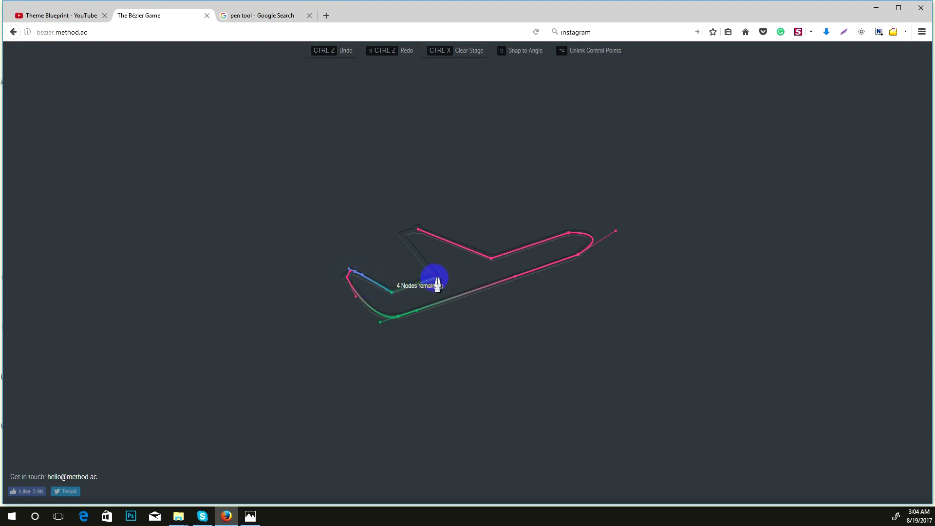
click(434, 277)
click(402, 235)
click(418, 229)
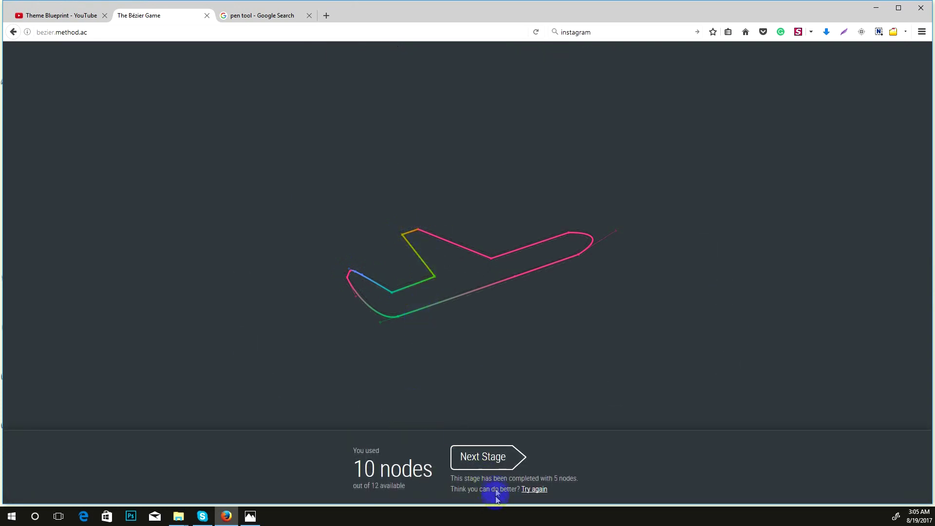
click(497, 459)
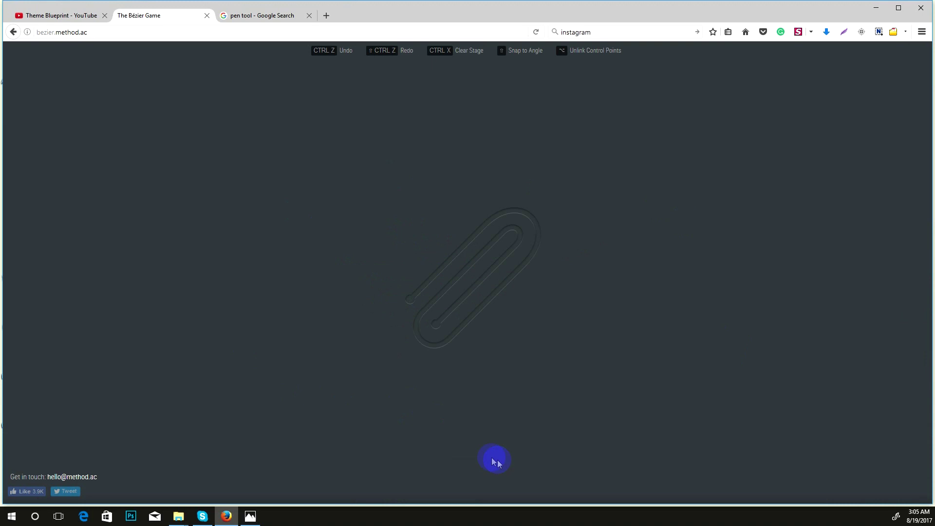
Step: Start the paperclip and curve around its top bend, undoing one misplaced curve
click(411, 300)
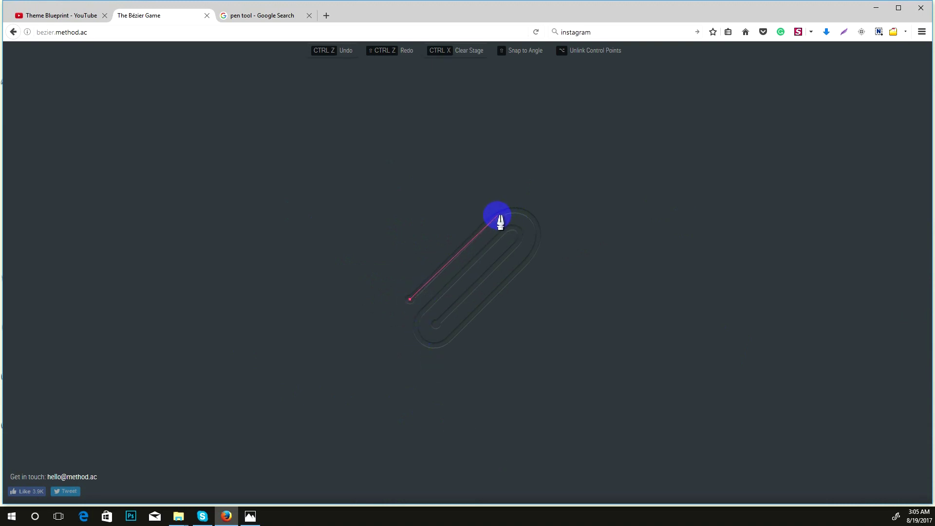
click(496, 216)
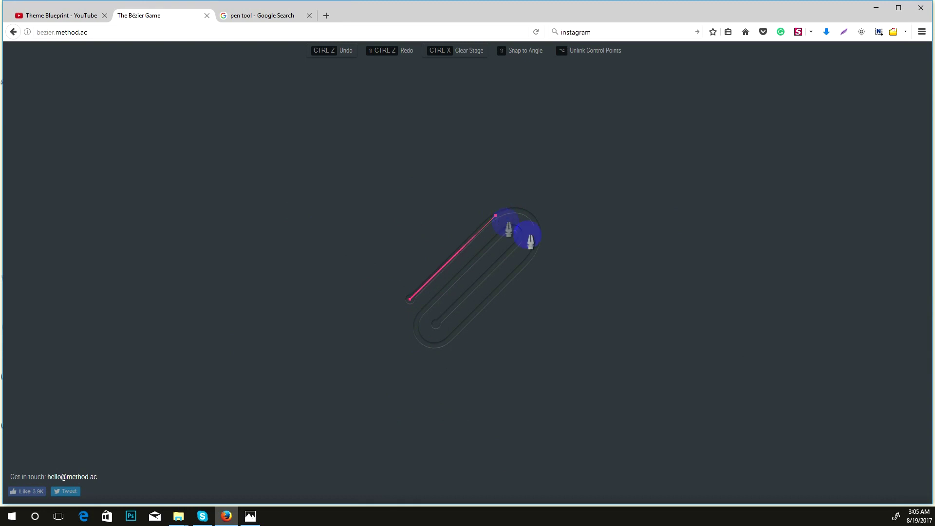
drag(533, 251, 514, 311)
key(ctrl+z)
drag(536, 249, 520, 314)
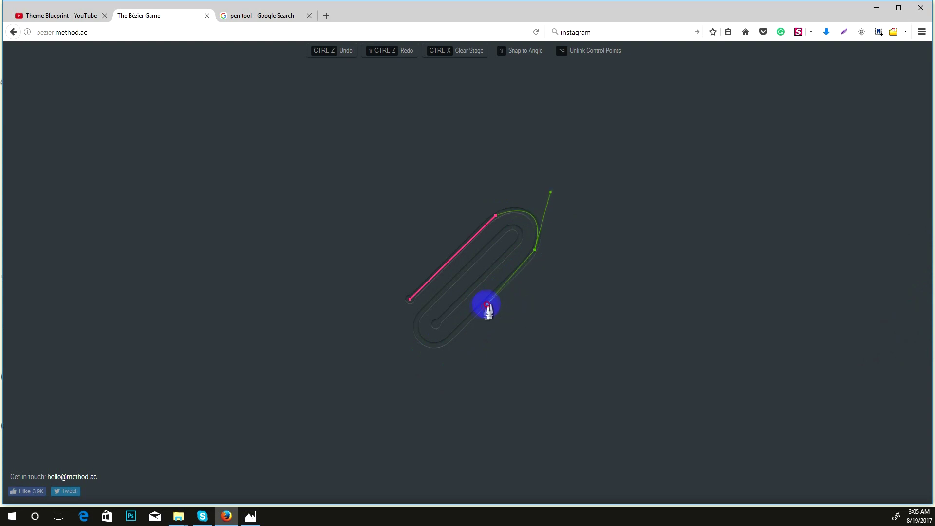
key(alt)
mouse_move(445, 342)
mouse_down()
mouse_move(428, 347)
mouse_move(446, 353)
mouse_up()
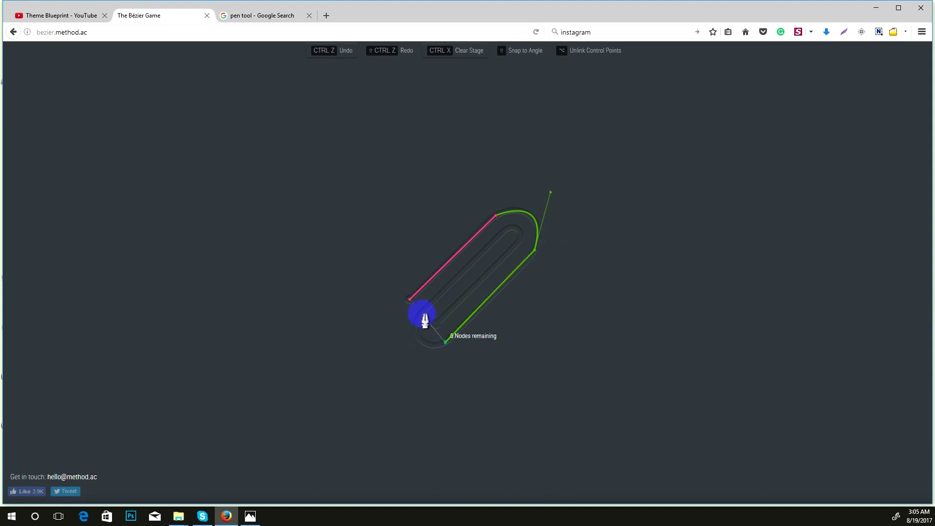
Step: Curve around the bottom and inner top bends, place the final inner node, and move to the wrench stage
drag(422, 315, 439, 269)
drag(433, 276, 507, 243)
key(alt)
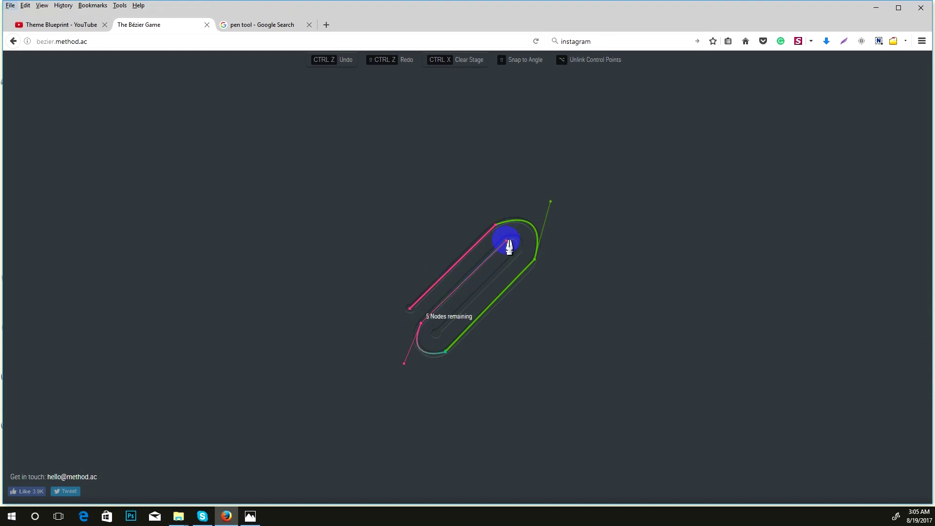
key(alt)
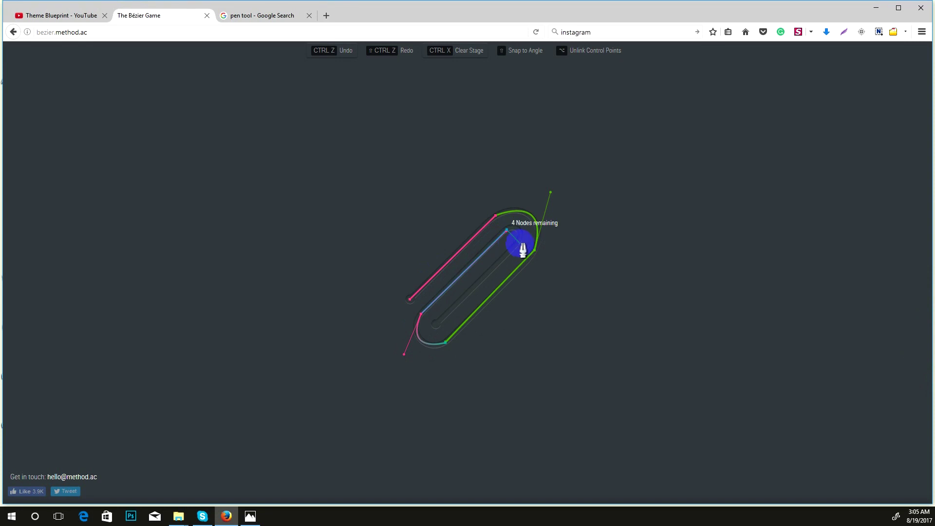
drag(519, 242, 514, 261)
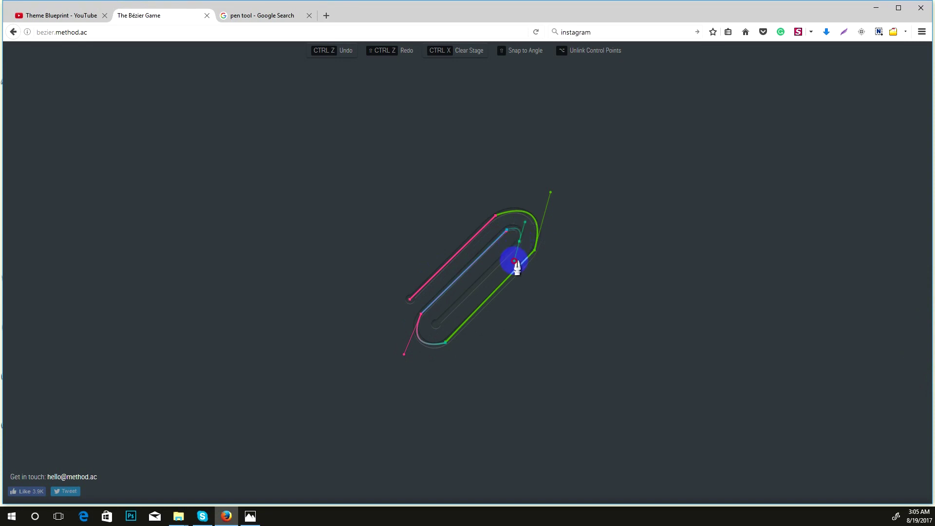
key(alt)
click(438, 339)
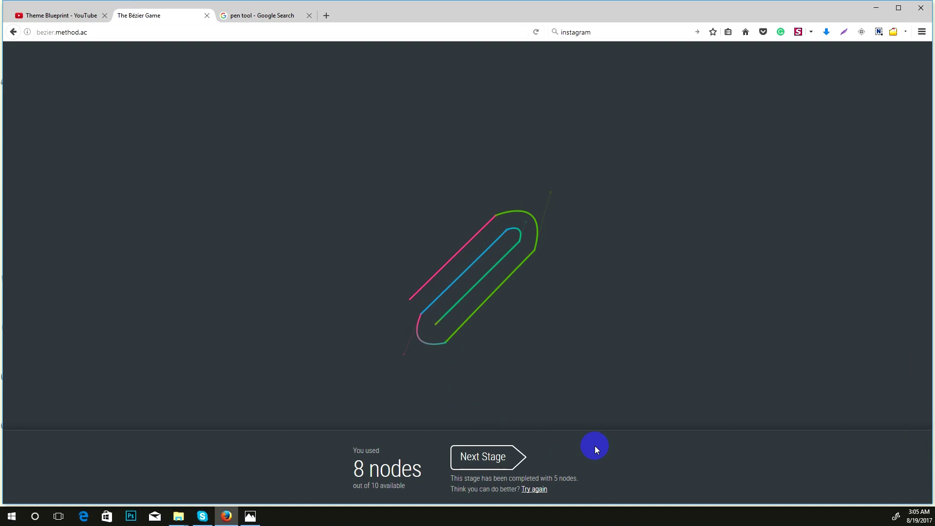
click(503, 464)
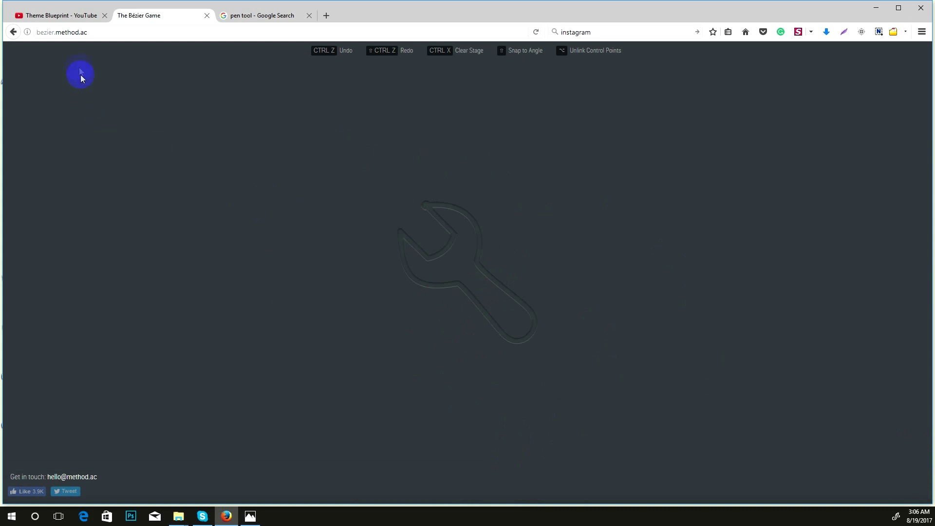
Step: Subscribe to Theme Blueprint on its YouTube tab and open the bell notification settings
click(78, 19)
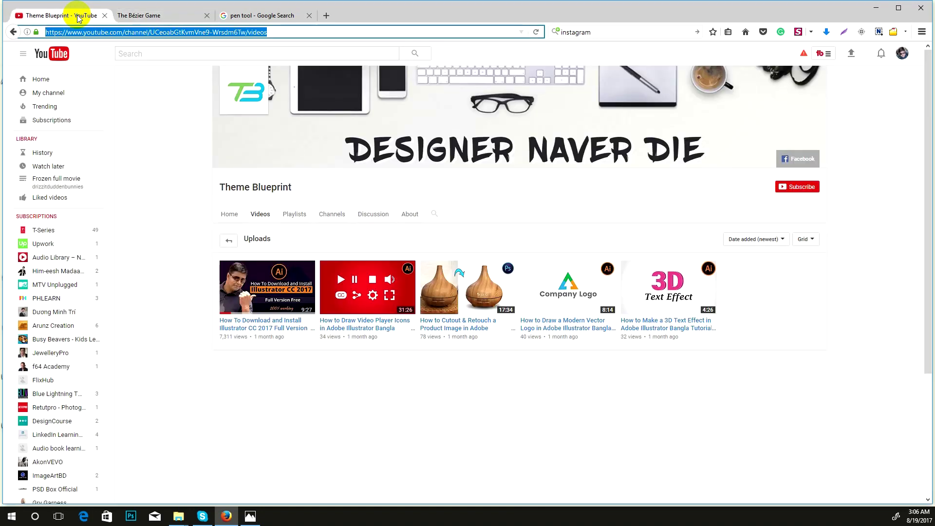
click(801, 188)
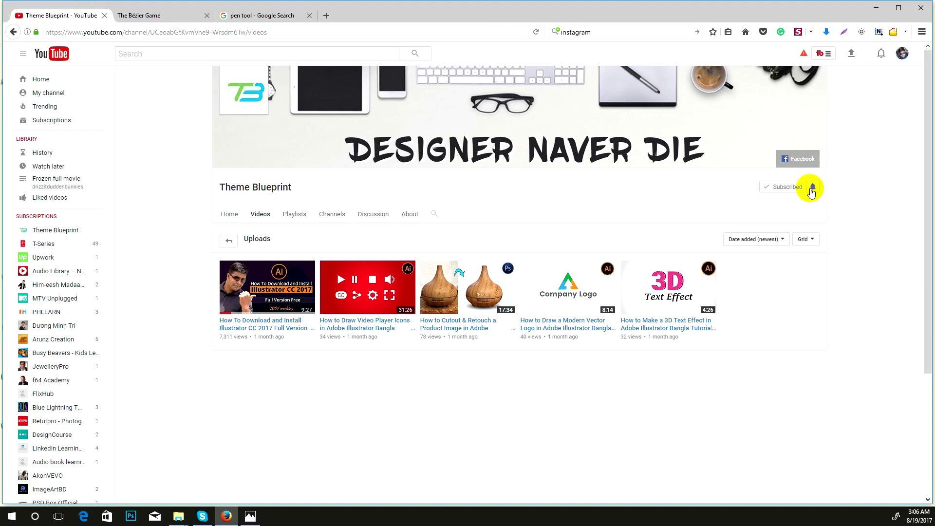
click(811, 190)
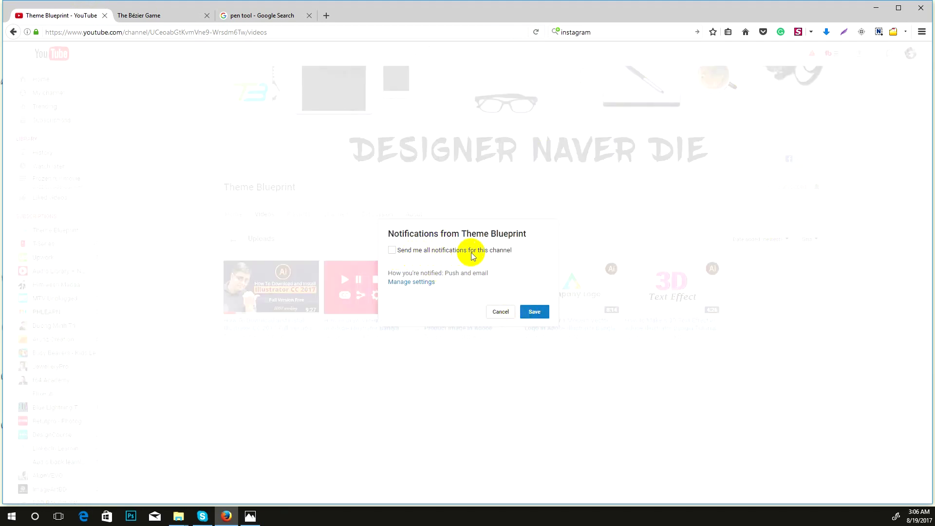
Step: Choose 'Send me all notifications' for the Theme Blueprint channel and save the setting
click(491, 253)
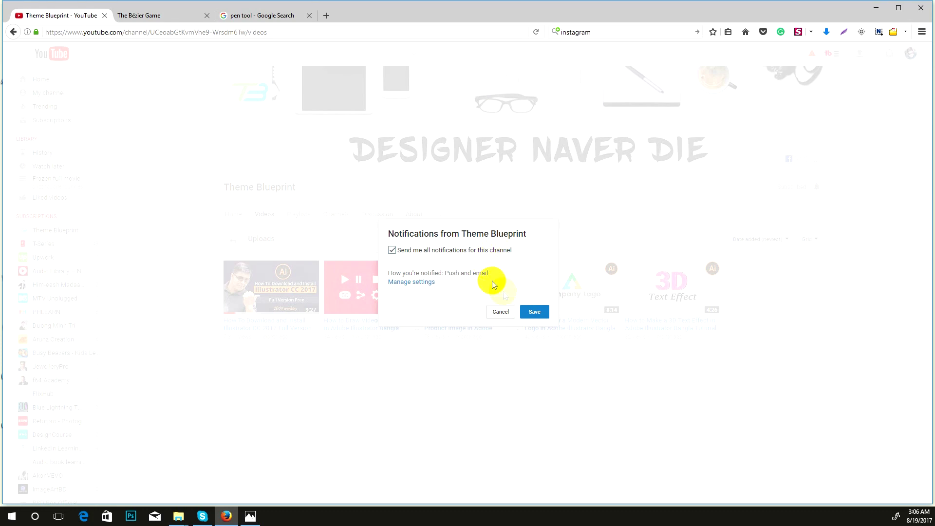
click(534, 312)
click(488, 160)
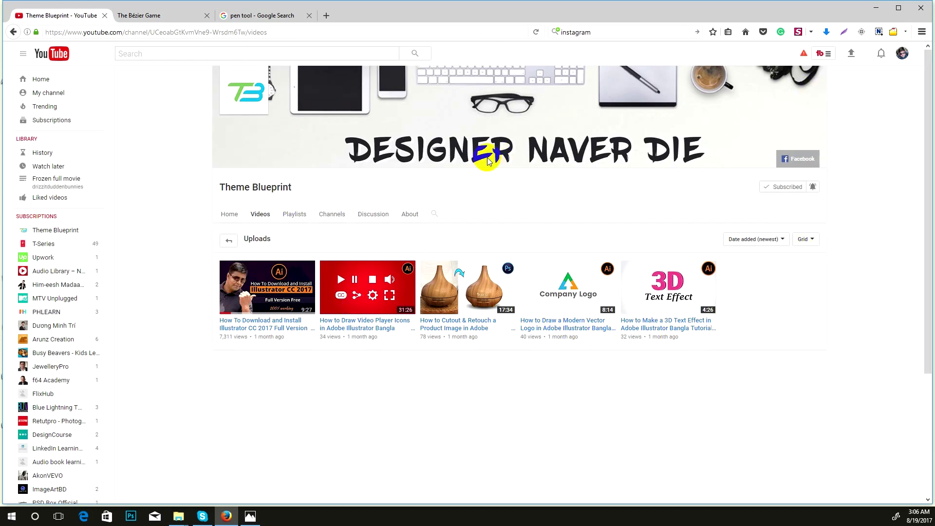